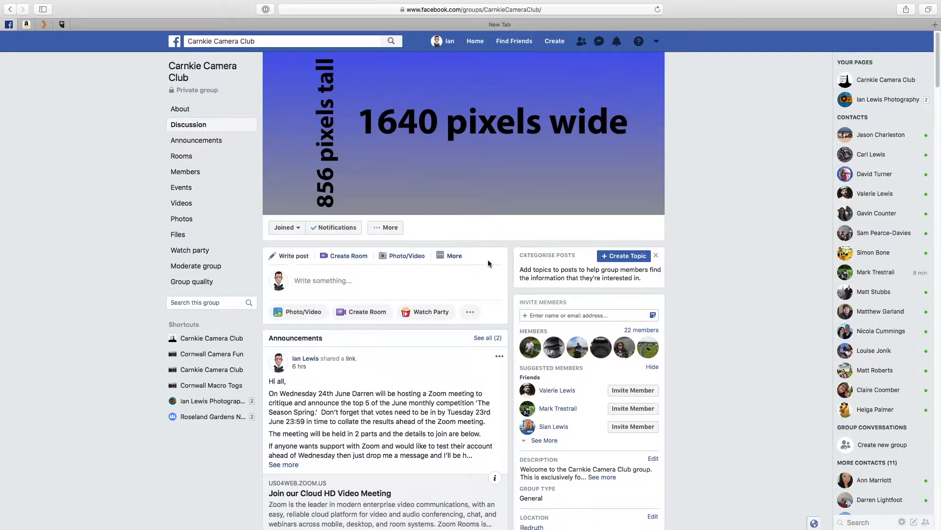
pyautogui.click(454, 255)
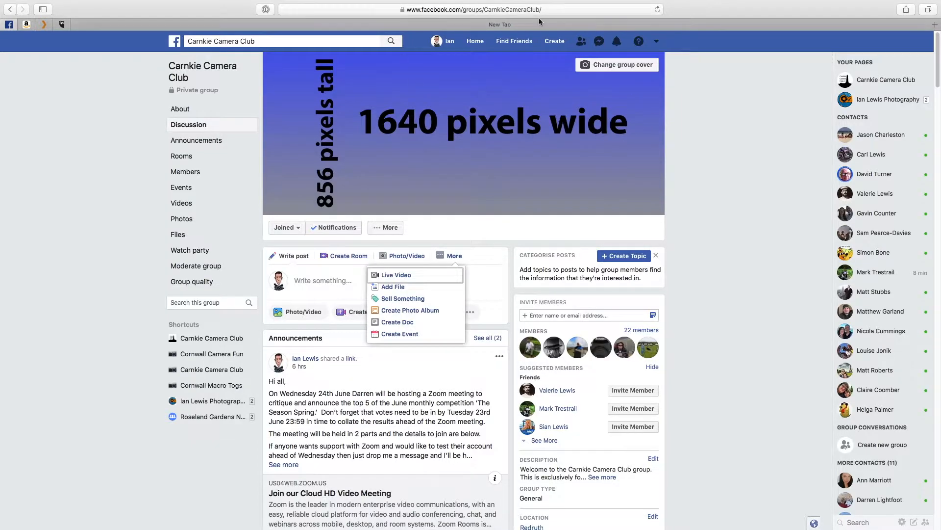
pyautogui.click(470, 311)
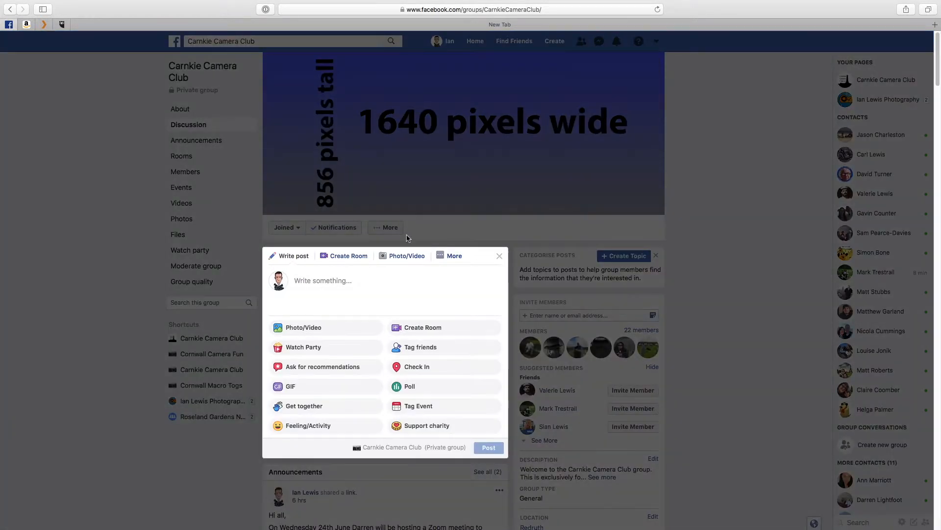
pyautogui.click(688, 311)
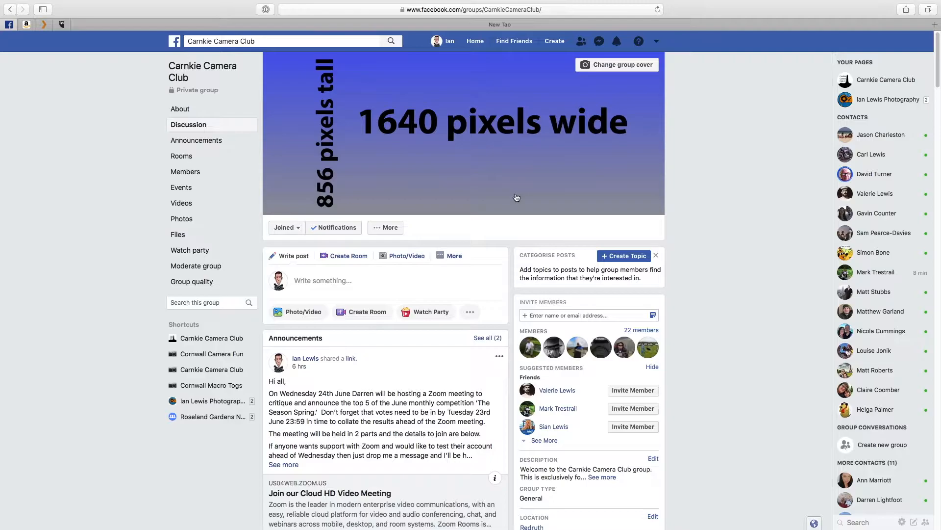
# - Switch to Photoshop and set the Crop tool's aspect ratio to 1.91 : 1 for the landscape photo
pyautogui.hotkey('ctrl', 'Up')
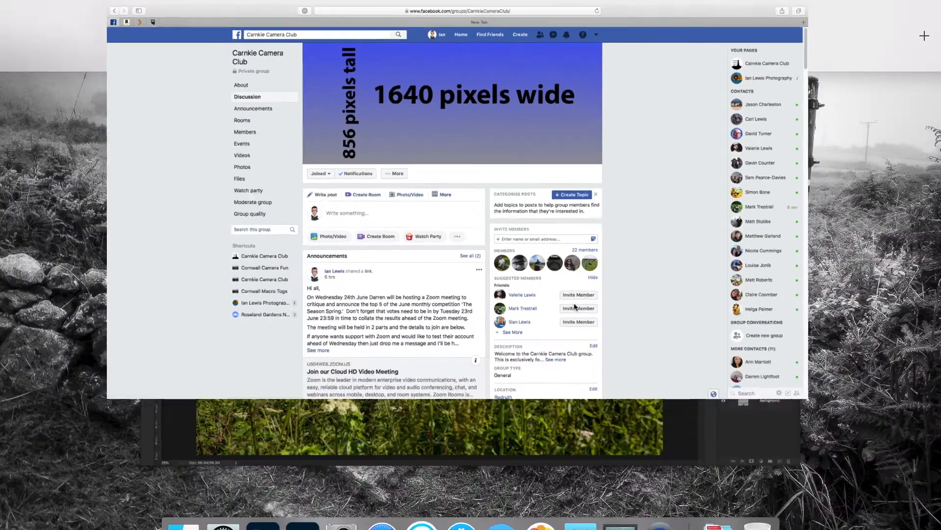
pyautogui.click(414, 159)
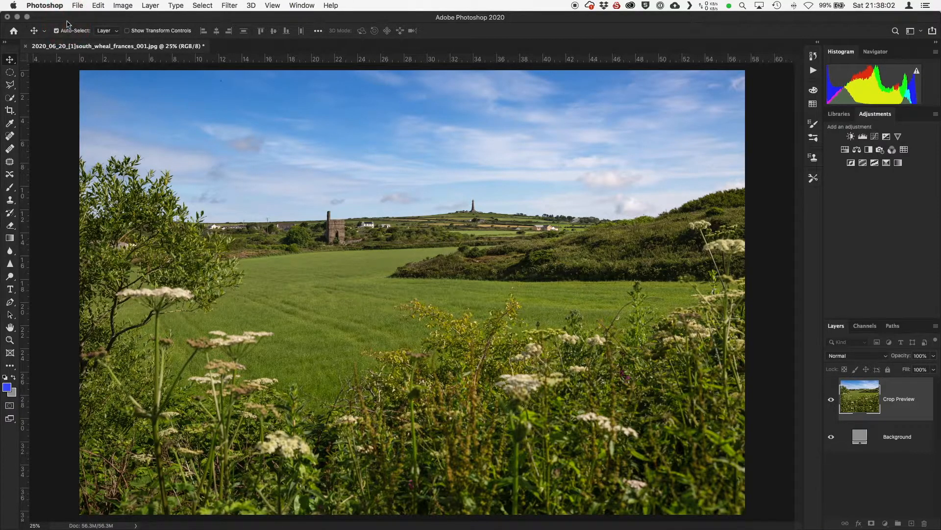
pyautogui.click(11, 111)
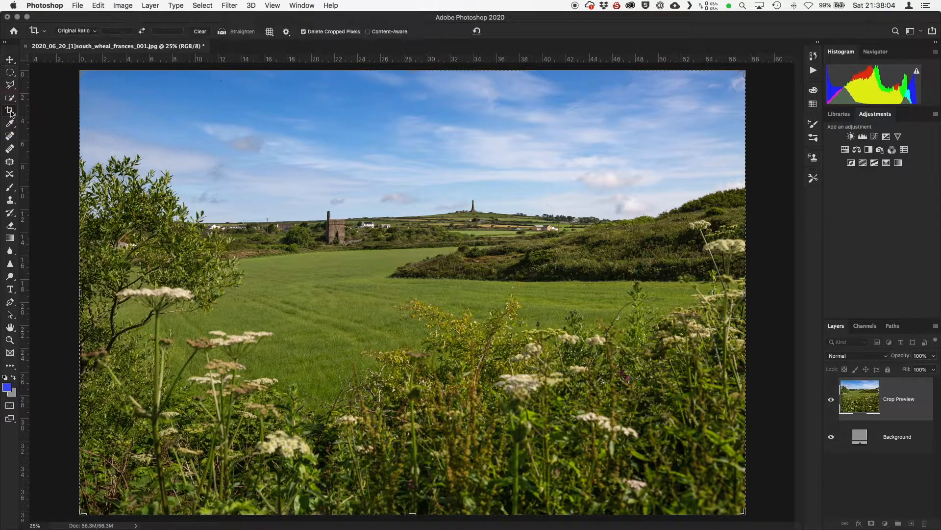
pyautogui.click(120, 31)
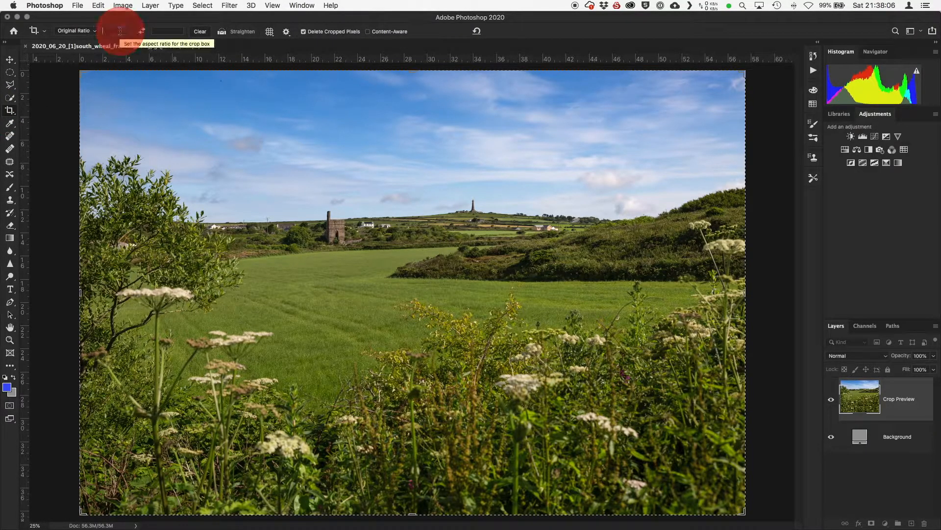
pyautogui.write('1')
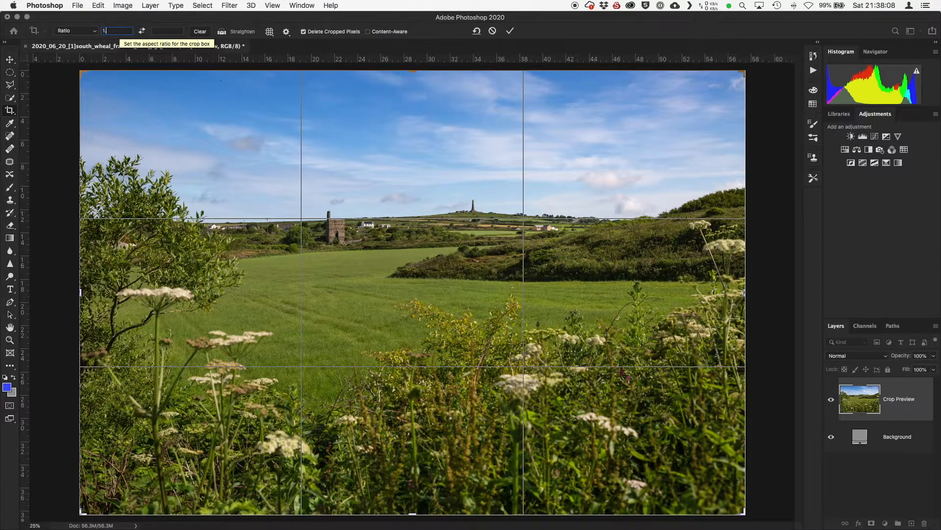
pyautogui.write('.91')
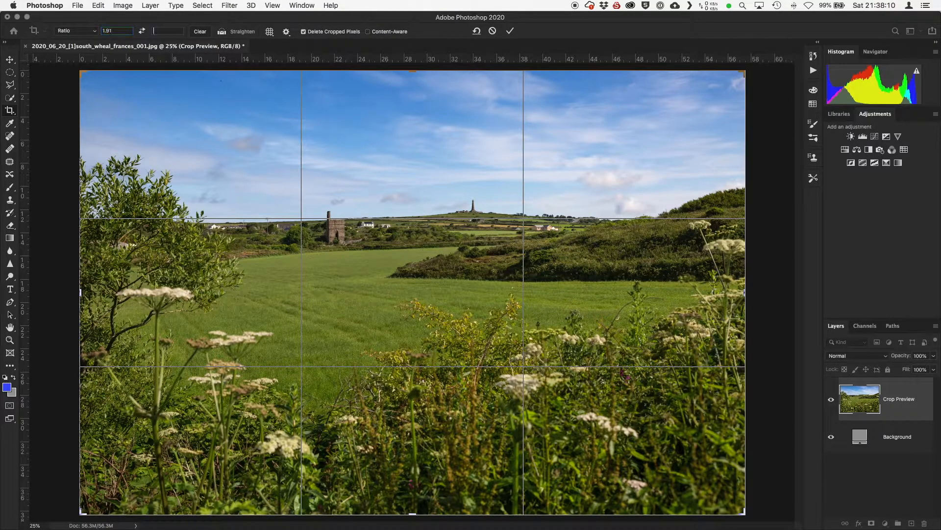
pyautogui.click(154, 31)
pyautogui.write('1')
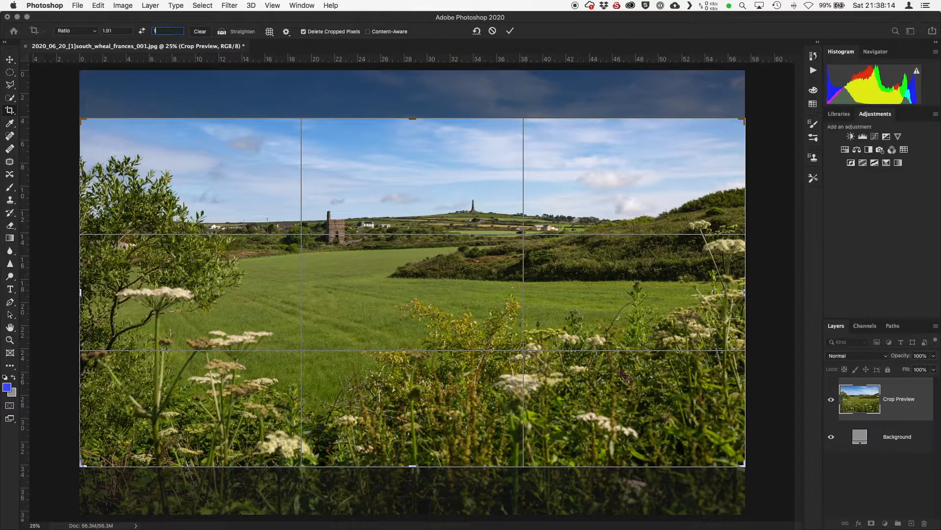
# - Shrink the crop frame slightly, reposition the landscape photo within it, and apply the crop
pyautogui.click(85, 461)
pyautogui.moveTo(84, 461); pyautogui.dragTo(96, 450)
pyautogui.moveTo(386, 337)
pyautogui.mouseDown()
pyautogui.moveTo(399, 338)
pyautogui.moveTo(393, 331)
pyautogui.mouseUp()
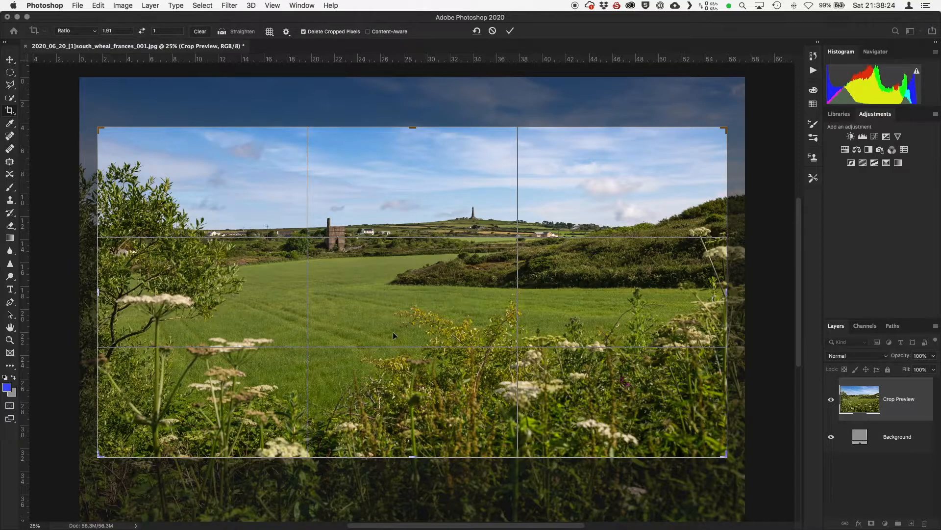
pyautogui.click(509, 30)
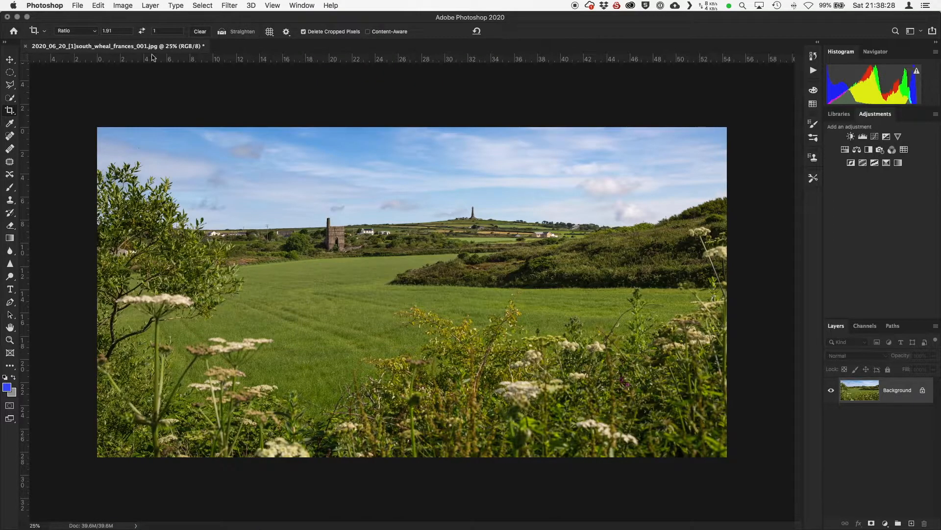
# - Save the 1.91 : 1 crop ratio as a new crop preset named "Facebook Header", then leave the Crop tool
pyautogui.click(74, 32)
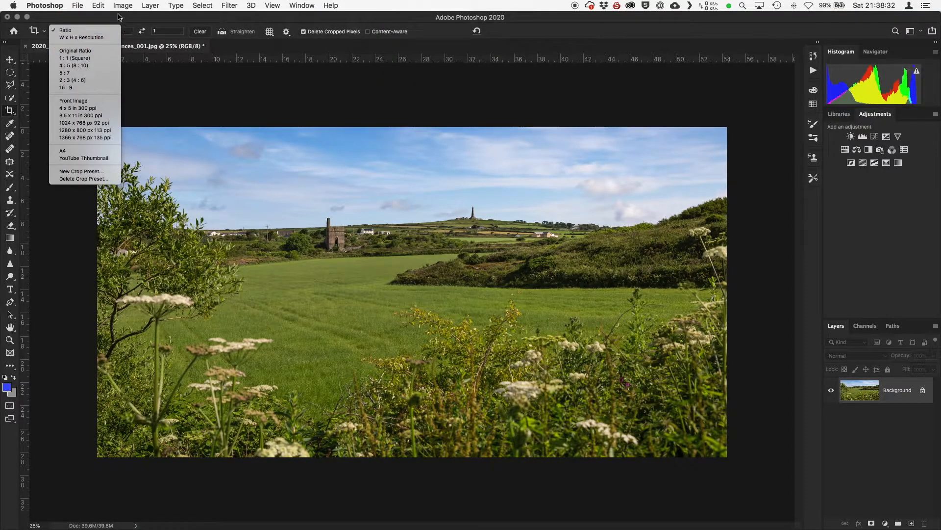
pyautogui.click(76, 172)
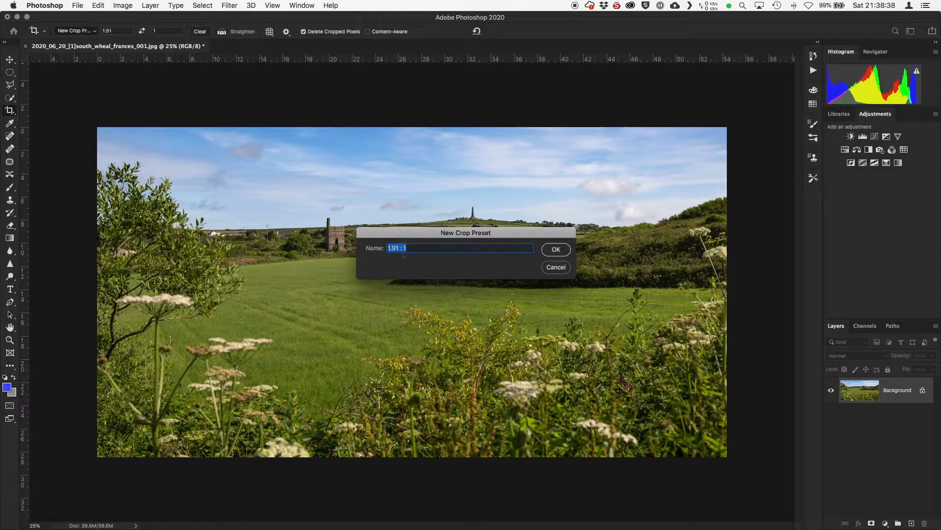
pyautogui.write('Facebook Header')
pyautogui.click(559, 249)
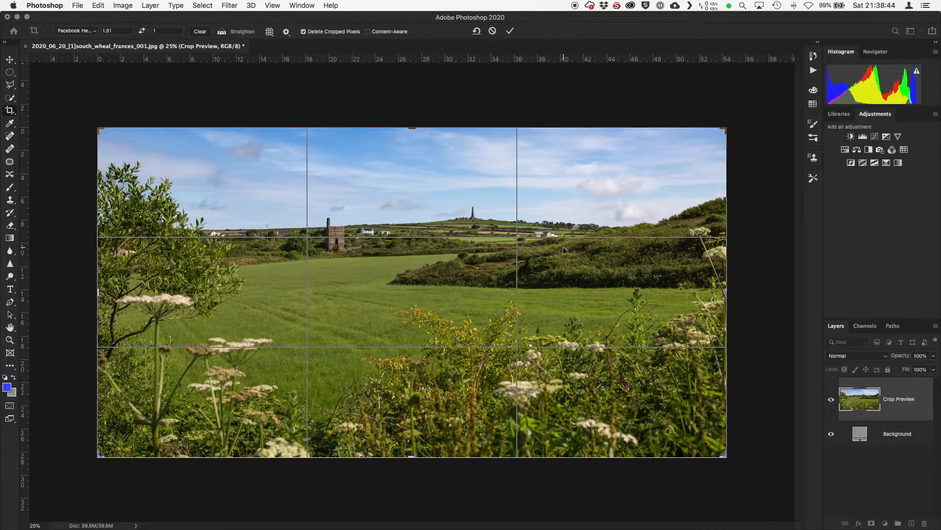
pyautogui.click(90, 30)
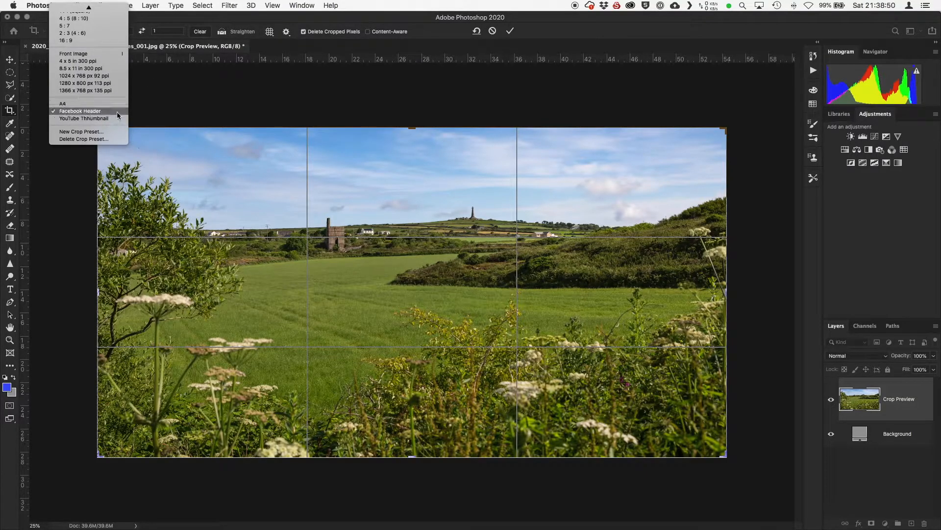
pyautogui.click(565, 42)
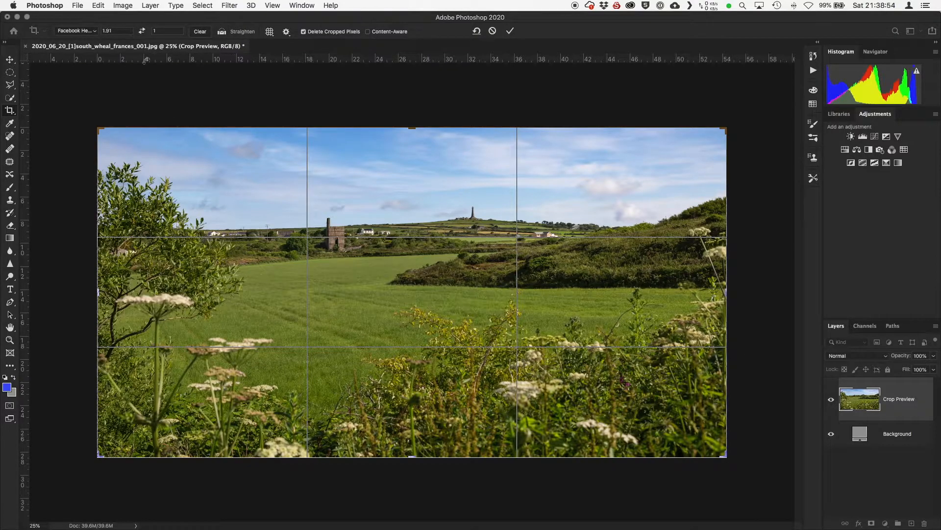
pyautogui.click(10, 58)
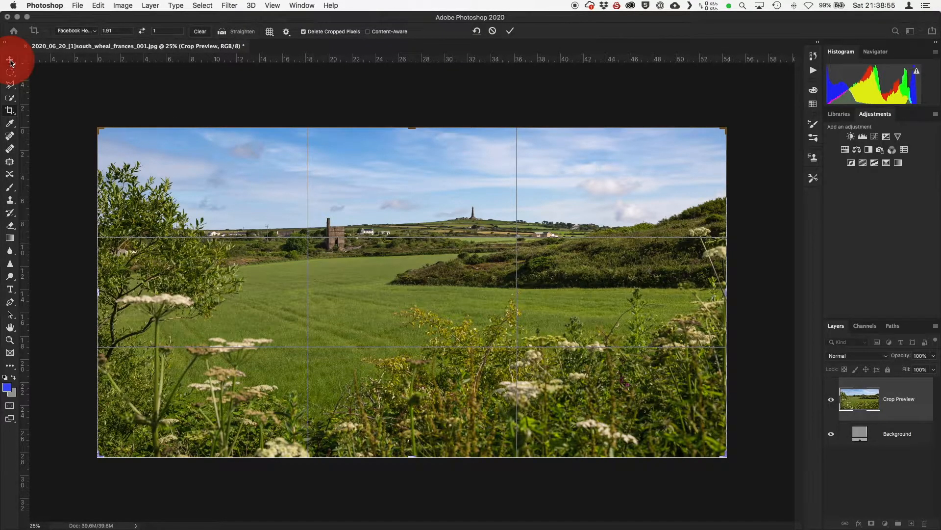
# - Start an Export As of the cropped photo and set the image width to 2000 px
pyautogui.click(77, 6)
pyautogui.moveTo(100, 143)
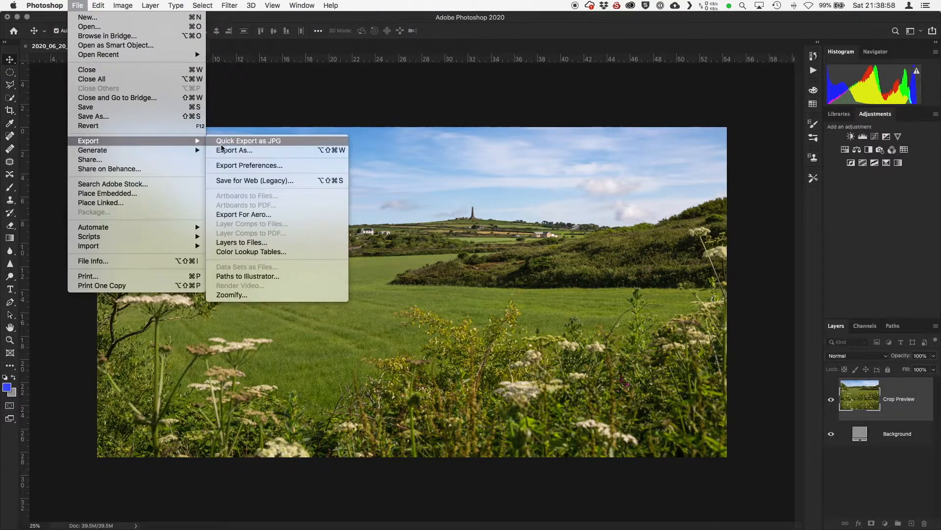
pyautogui.click(267, 151)
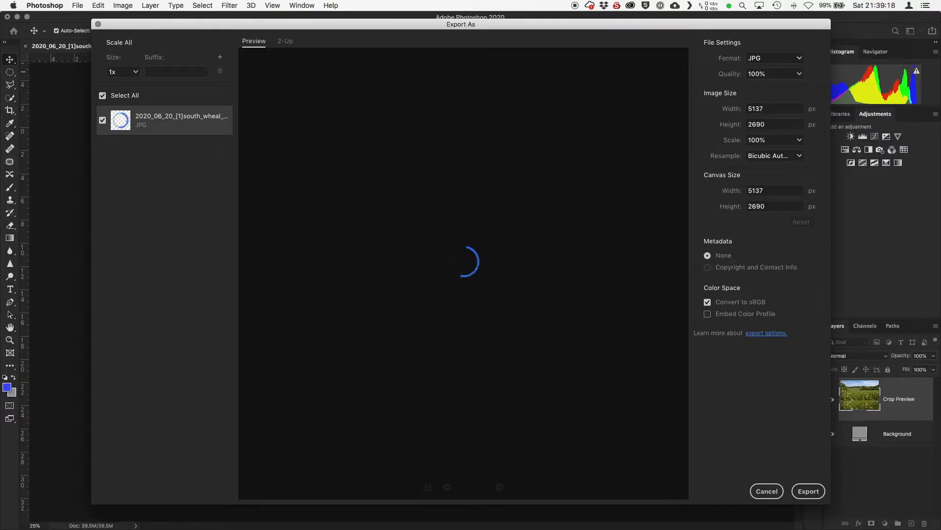
pyautogui.click(769, 110)
pyautogui.press('BackSpace')
pyautogui.press('BackSpace')
pyautogui.press('BackSpace')
pyautogui.press('BackSpace')
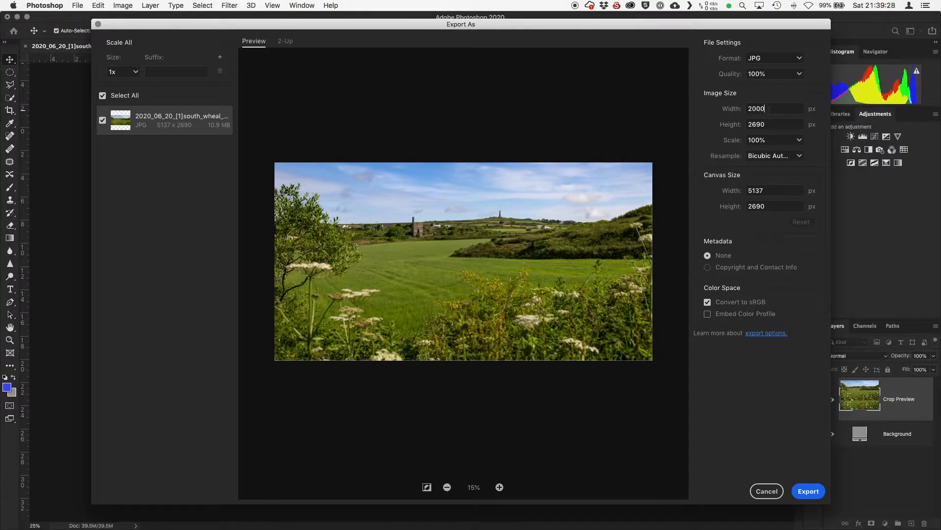
pyautogui.press('Tab')
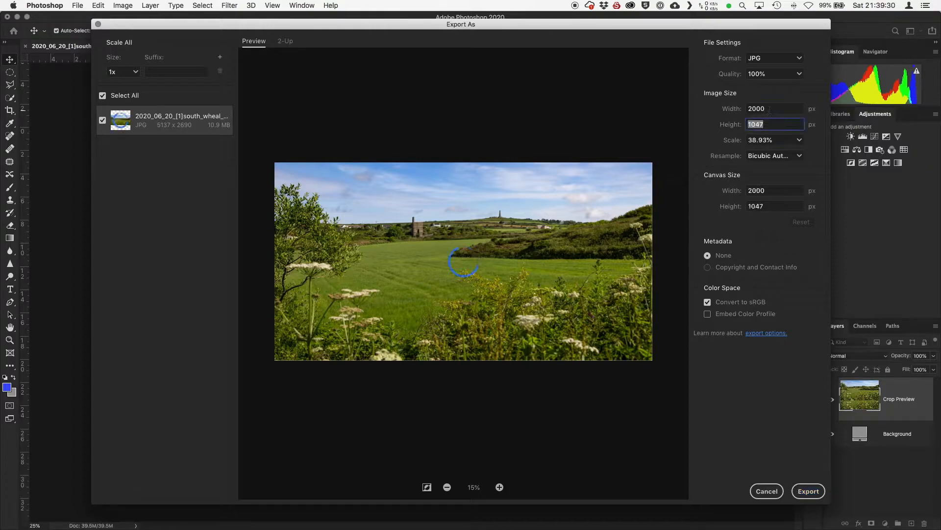
pyautogui.click(775, 92)
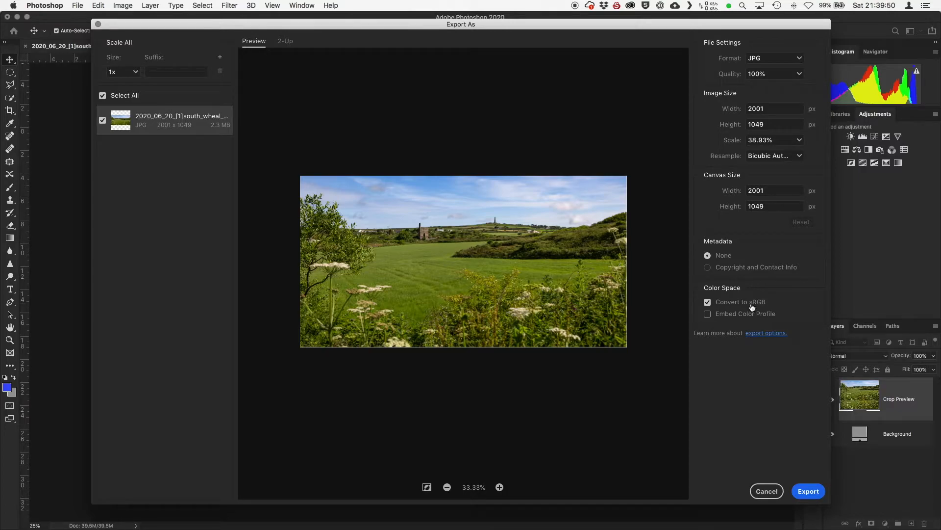
# - Export the photo to the Desktop as facebook_header.jpg
pyautogui.click(812, 493)
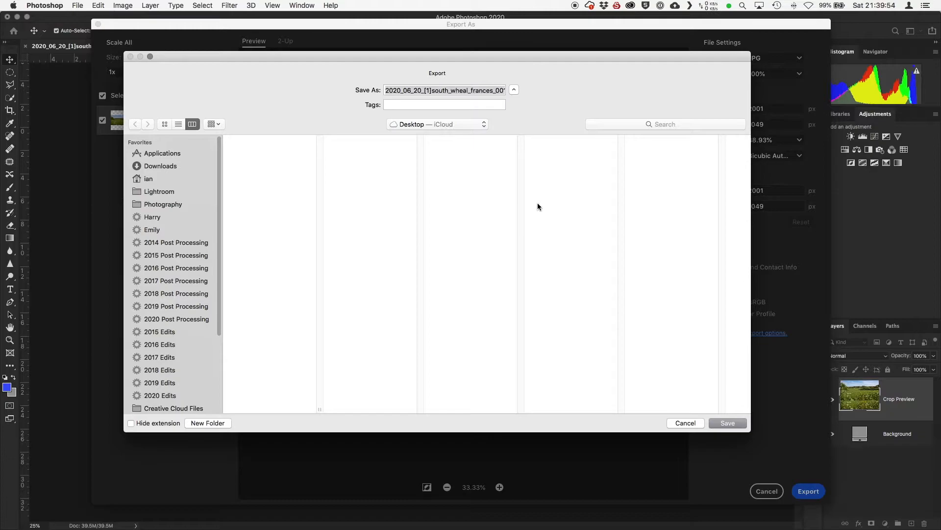
pyautogui.write('faceb')
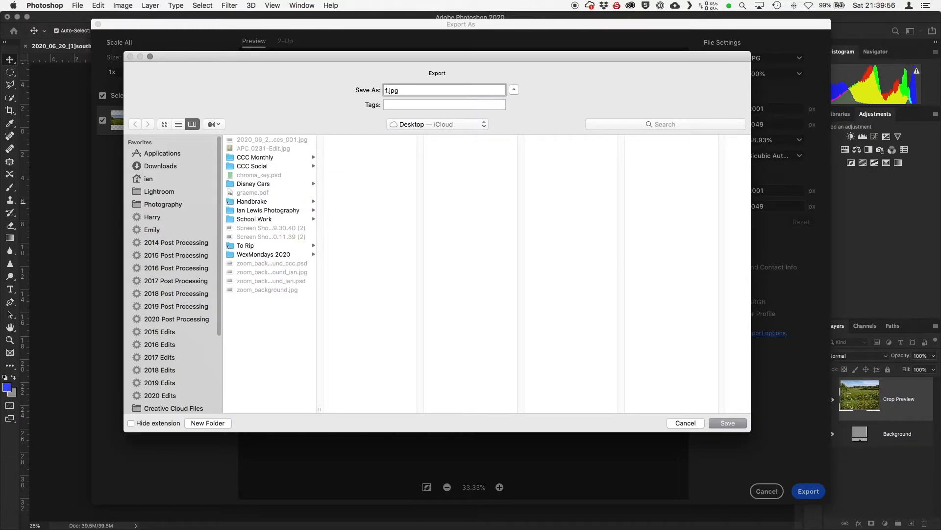
pyautogui.write('ook_header')
pyautogui.press('Return')
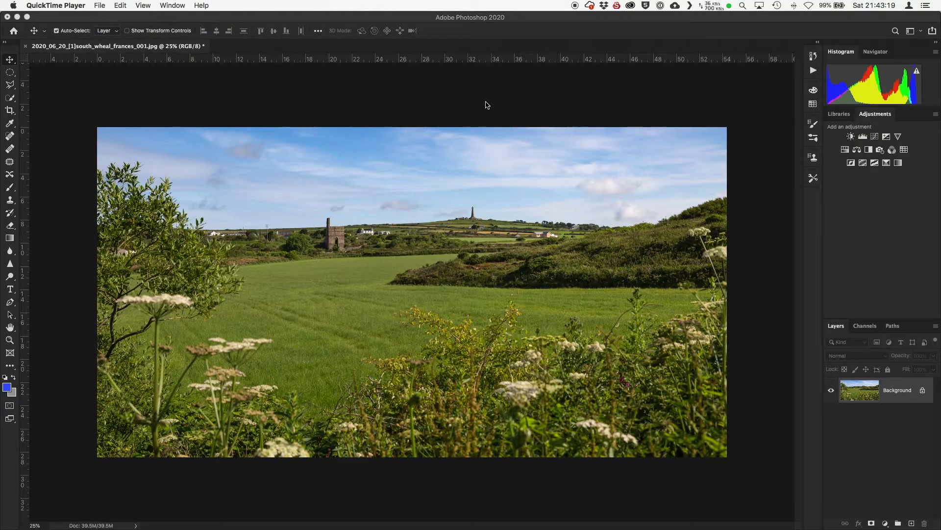
# - Switch to Facebook in Safari and open the "July 2020 Header Competition" album from the Carnkie Camera Club group's photo albums
pyautogui.hotkey('ctrl', 'Up')
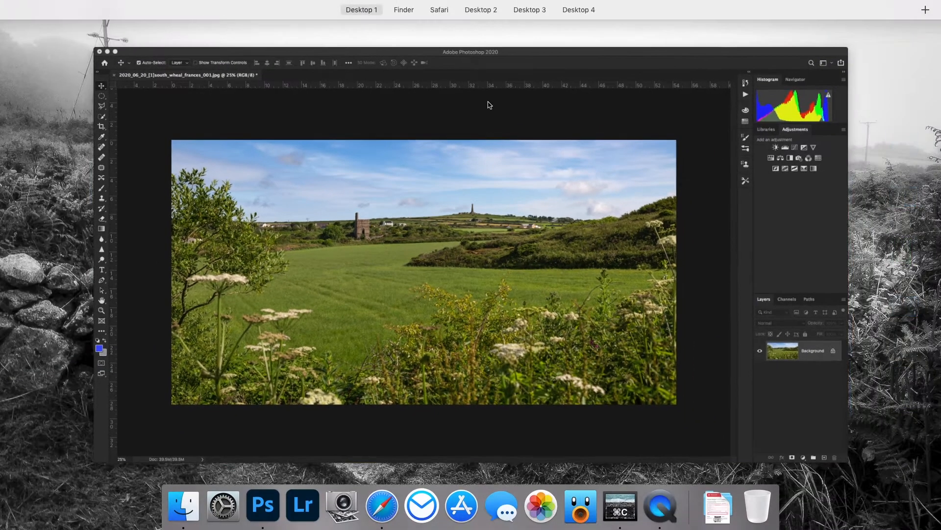
pyautogui.click(315, 33)
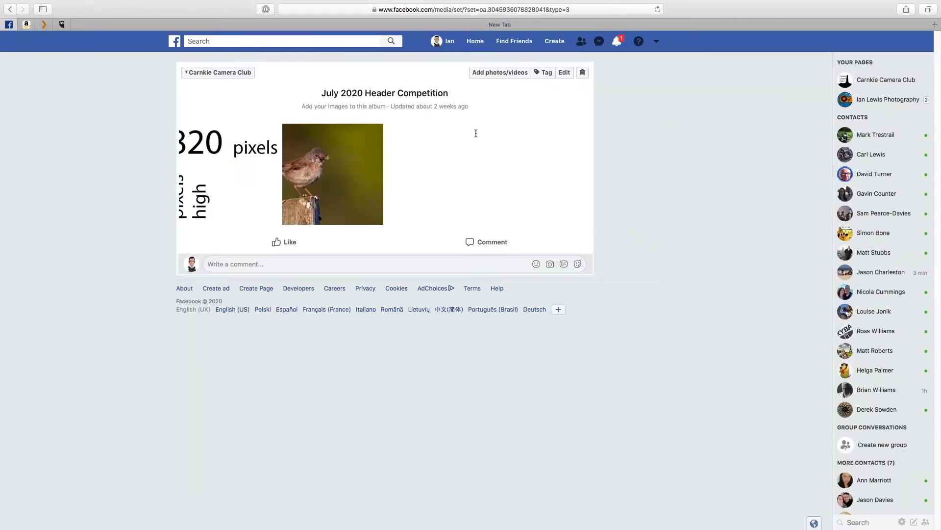
pyautogui.click(229, 73)
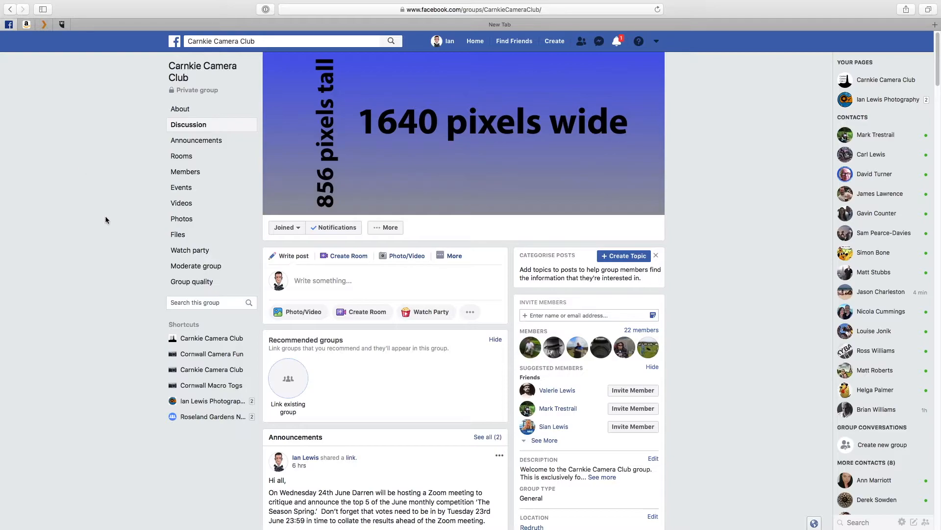
pyautogui.click(178, 219)
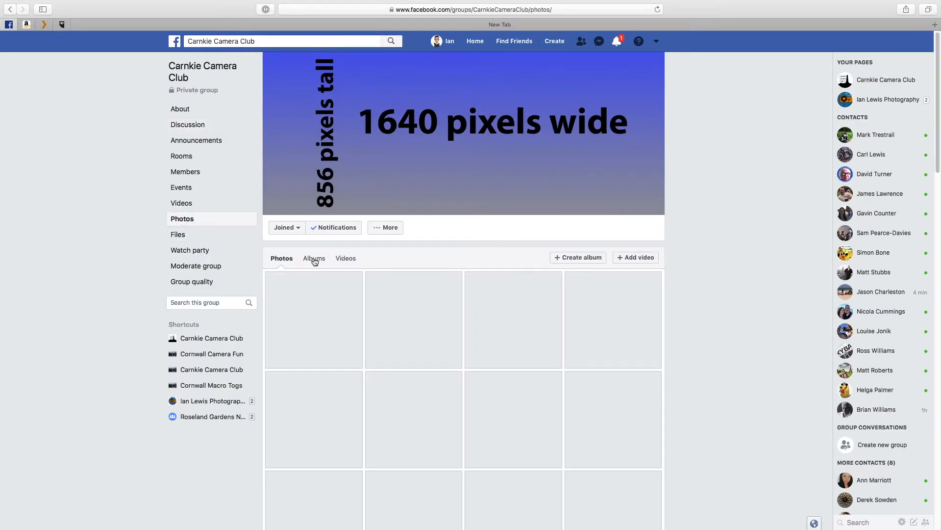
pyautogui.click(314, 258)
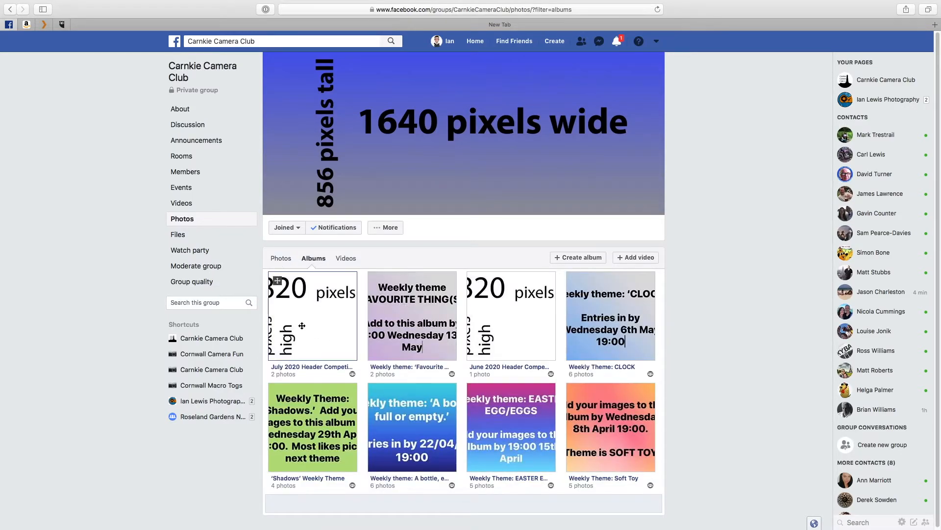
pyautogui.click(325, 370)
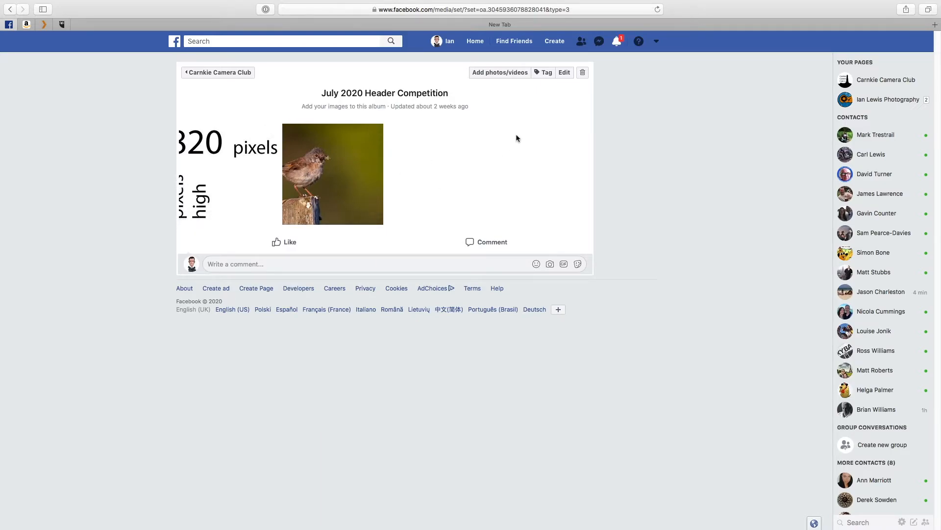
# - Add facebook_header.jpg from the Desktop to the July 2020 Header Competition album and post it without a caption
pyautogui.click(505, 80)
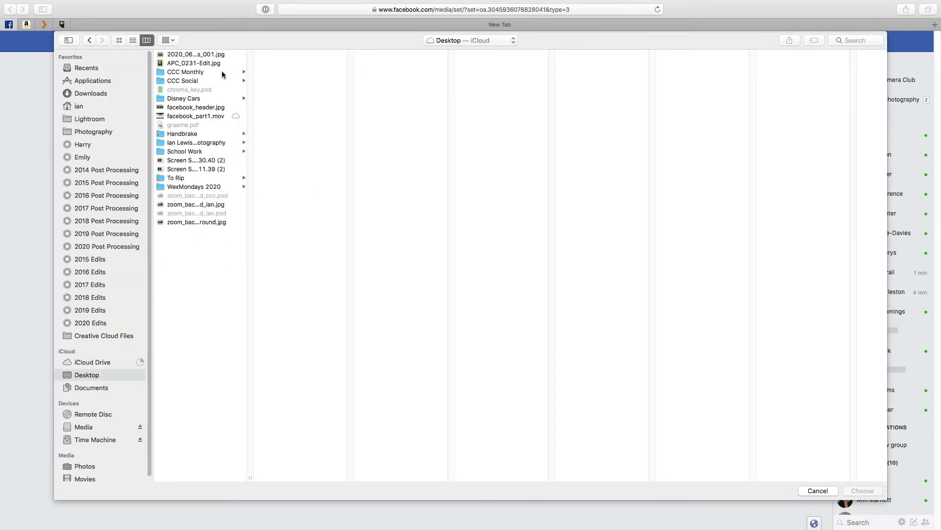
pyautogui.click(191, 109)
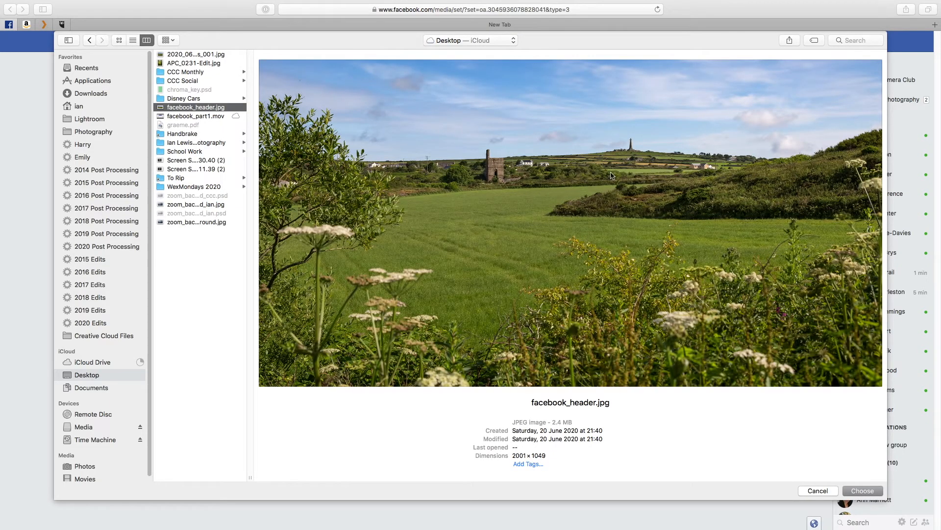
pyautogui.click(865, 491)
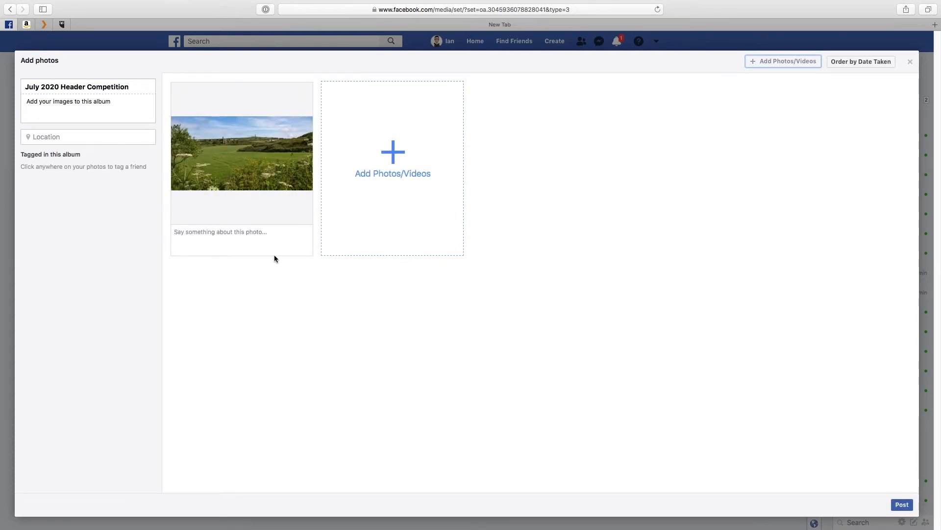
pyautogui.click(200, 235)
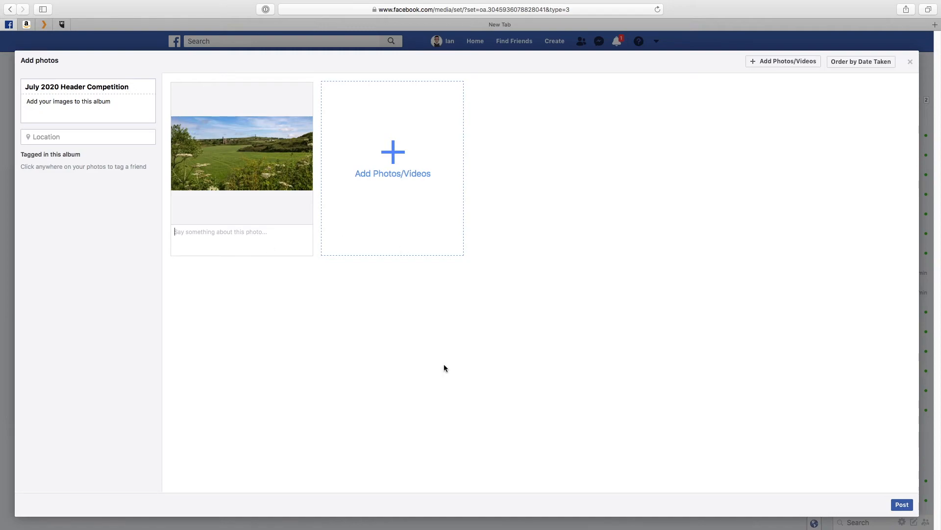
pyautogui.click(899, 503)
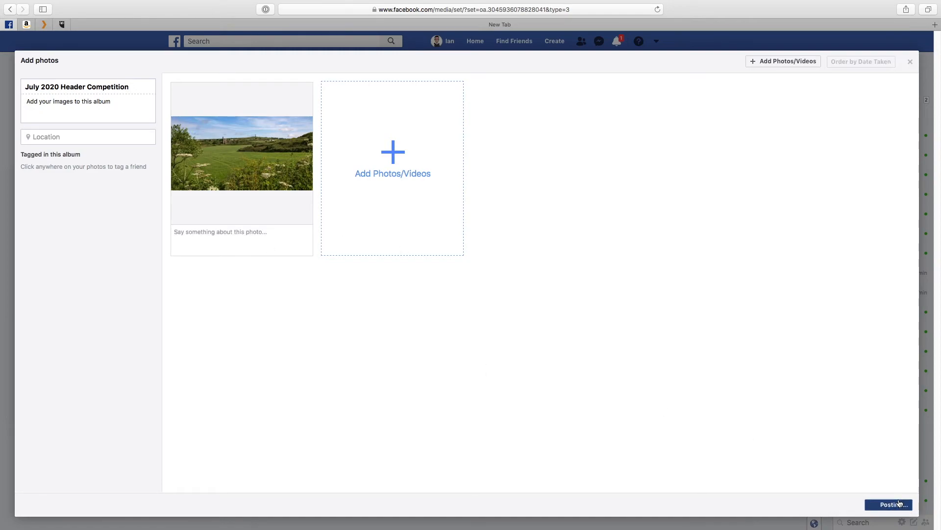